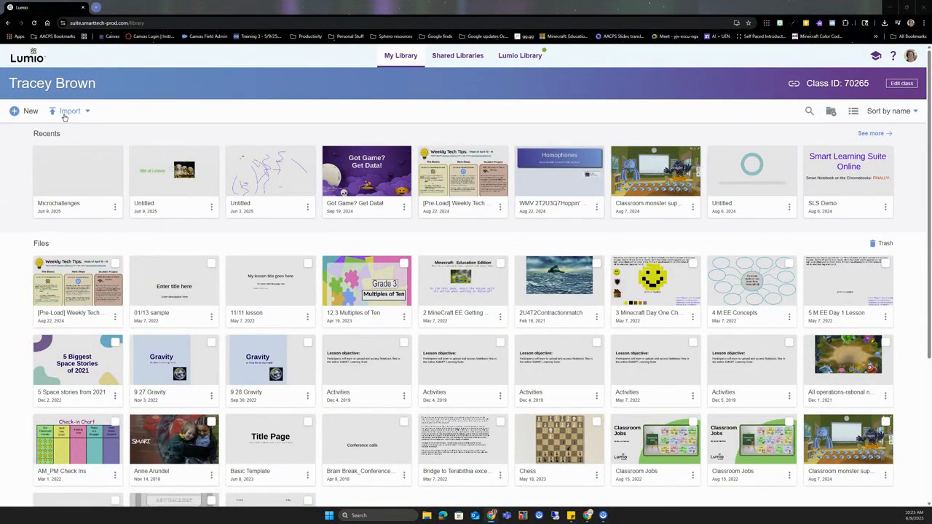
# - Create a new lesson and choose Google Drive as the import source for its first pages
pyautogui.click(87, 113)
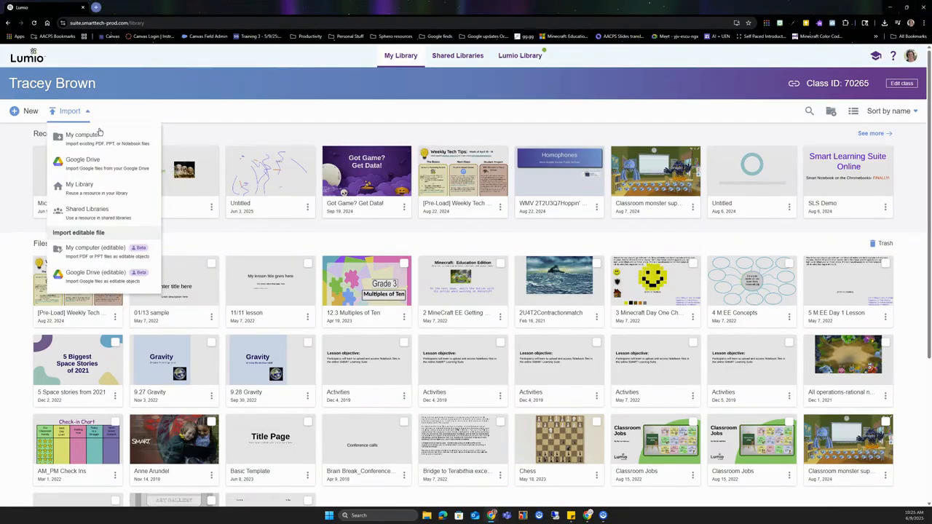
pyautogui.click(27, 111)
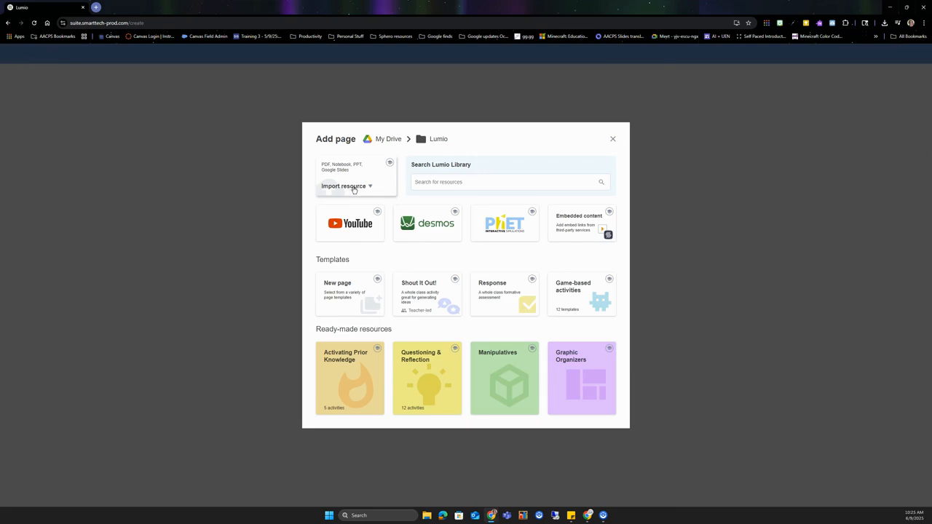
pyautogui.click(353, 189)
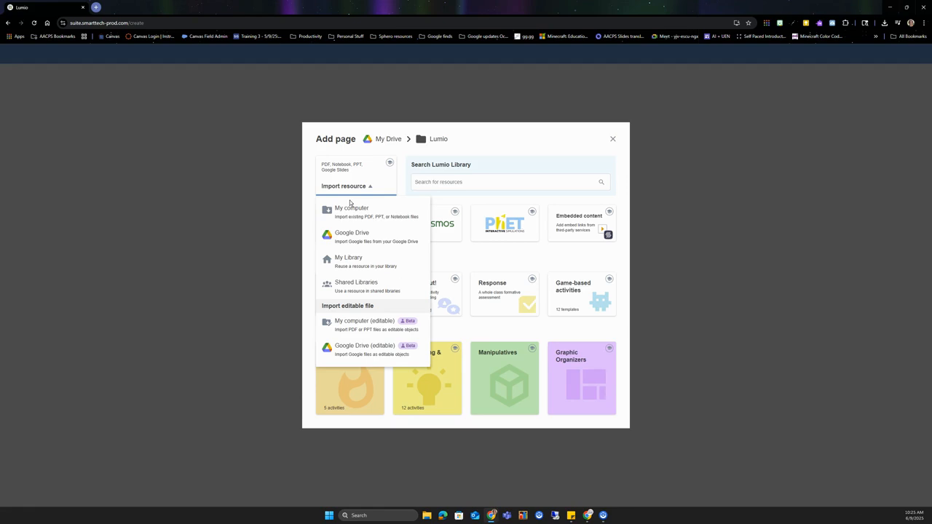
pyautogui.click(363, 240)
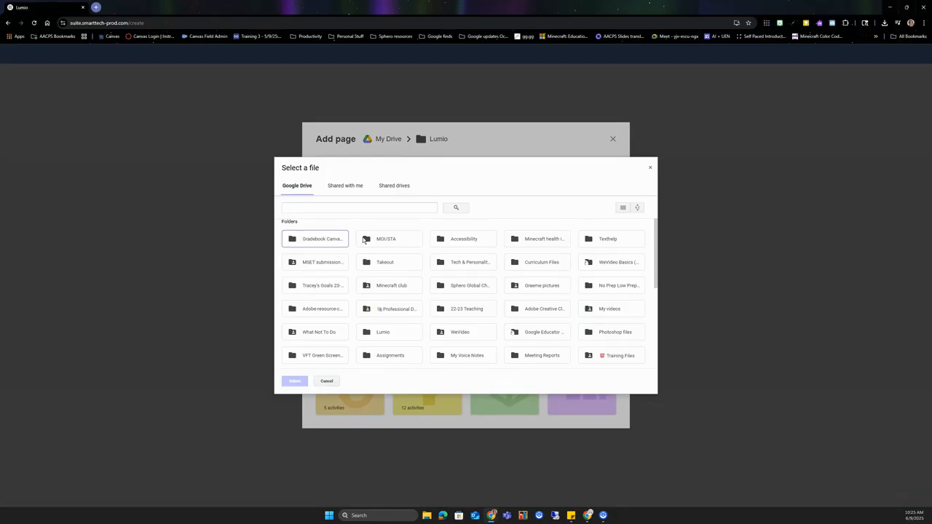
# - Select the Microchallenges document from the Minecraft club folder for import
pyautogui.scroll(-5, 386, 284)
pyautogui.scroll(-4, 388, 290)
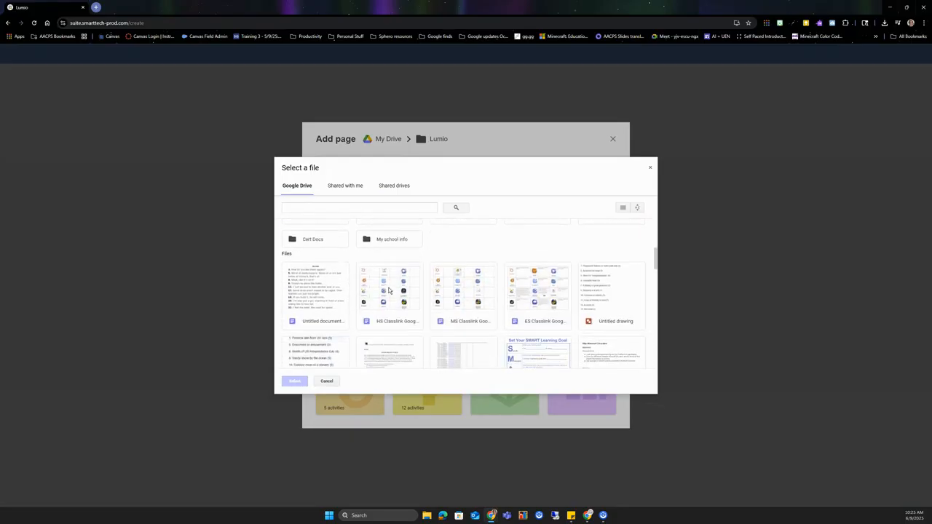
pyautogui.scroll(15, 388, 289)
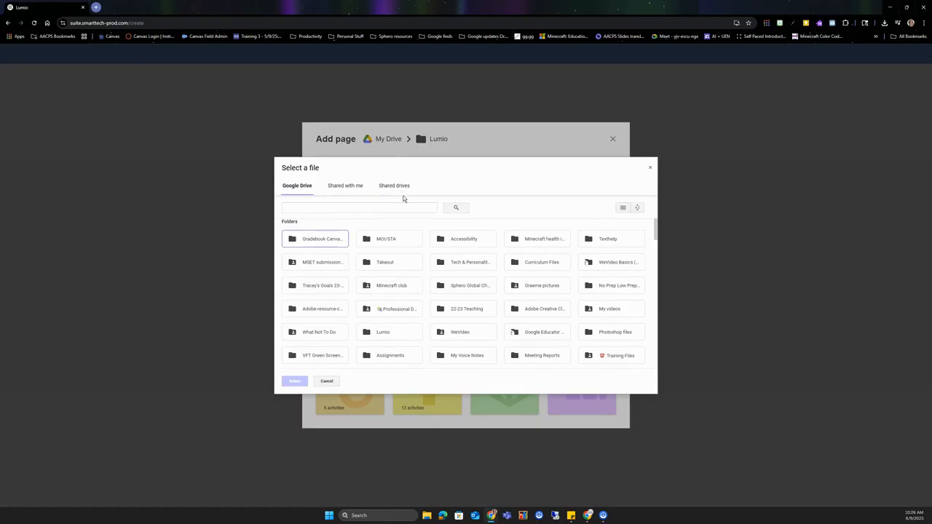
pyautogui.doubleClick(392, 286)
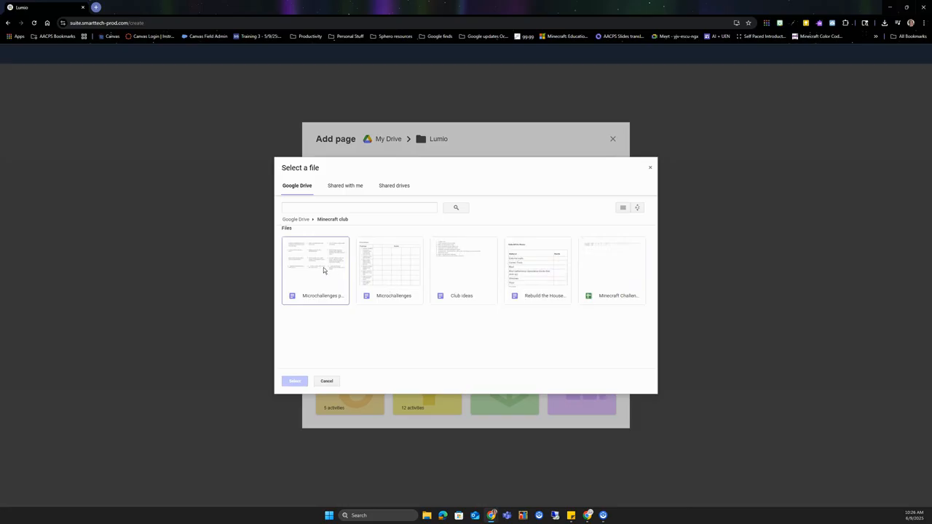
pyautogui.click(386, 269)
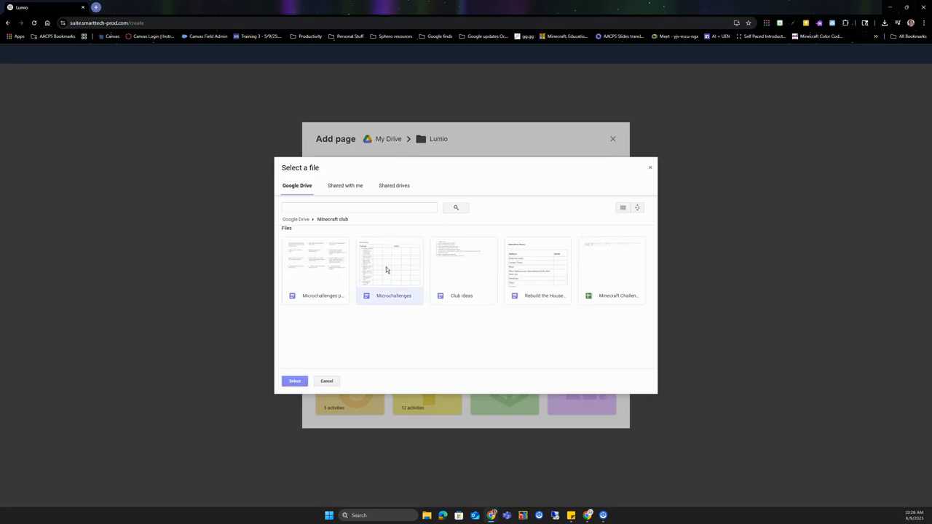
pyautogui.click(296, 383)
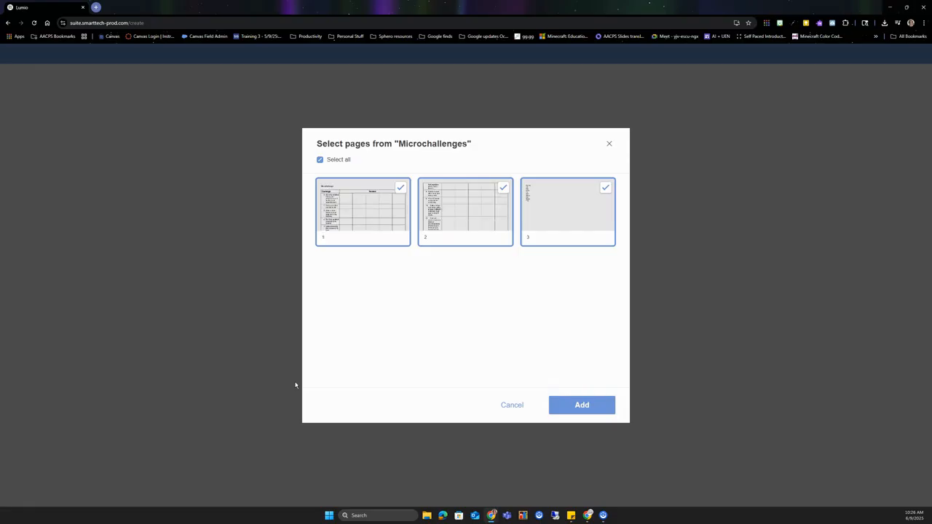
# - Add only pages 1 and 2 of the Microchallenges document to the lesson and review both pages
pyautogui.click(605, 190)
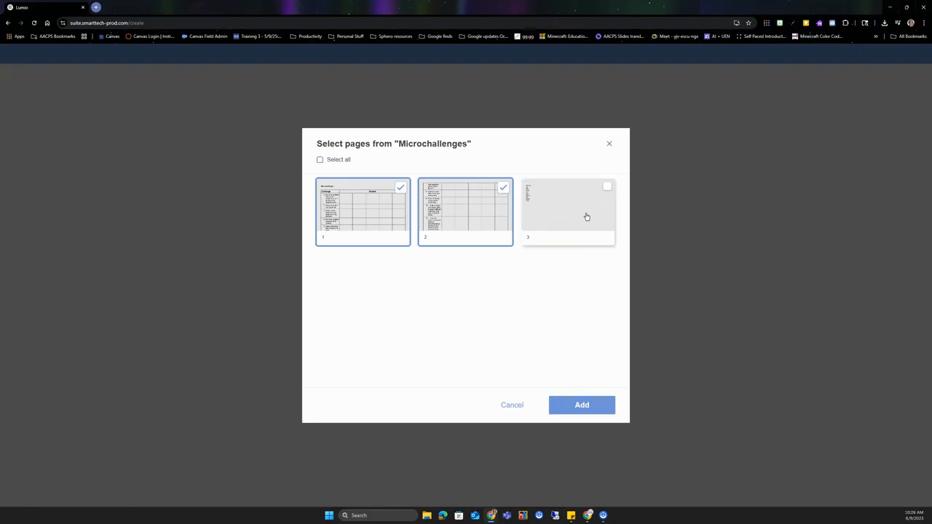
pyautogui.click(572, 407)
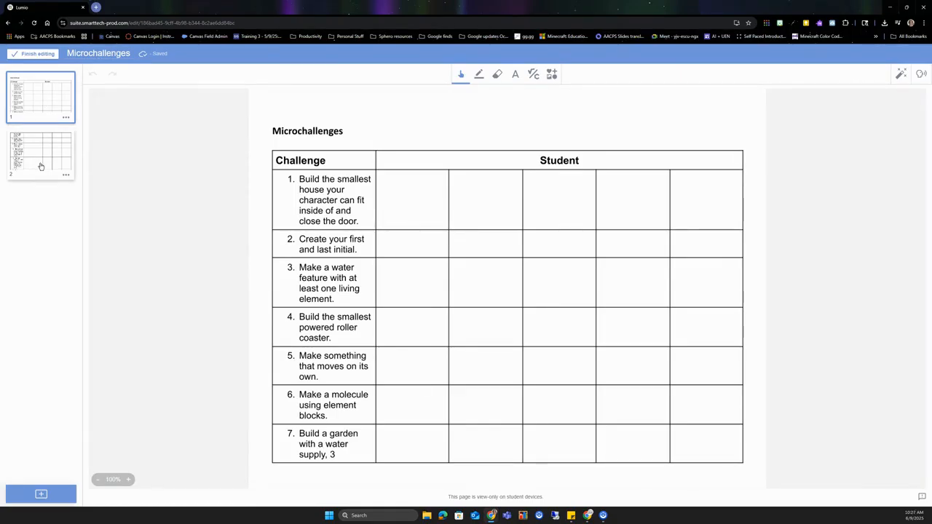
pyautogui.click(41, 167)
pyautogui.click(41, 101)
pyautogui.click(44, 159)
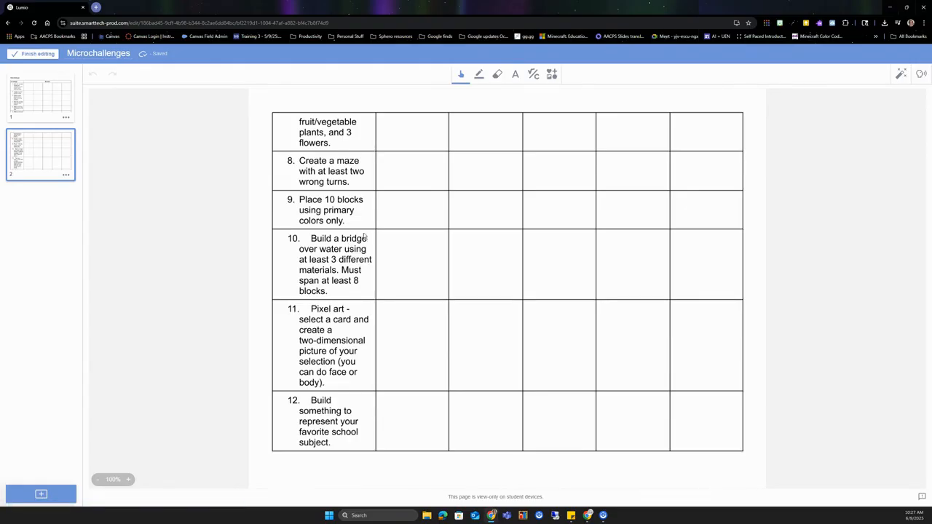
pyautogui.click(335, 217)
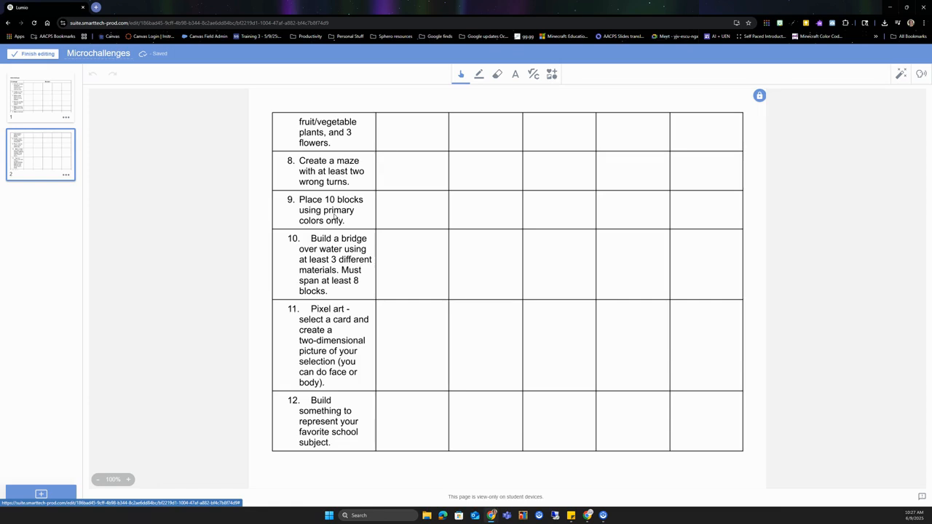
# - Import STAMOI Rubric.pdf from the computer's Downloads folder as an editable file
pyautogui.click(40, 495)
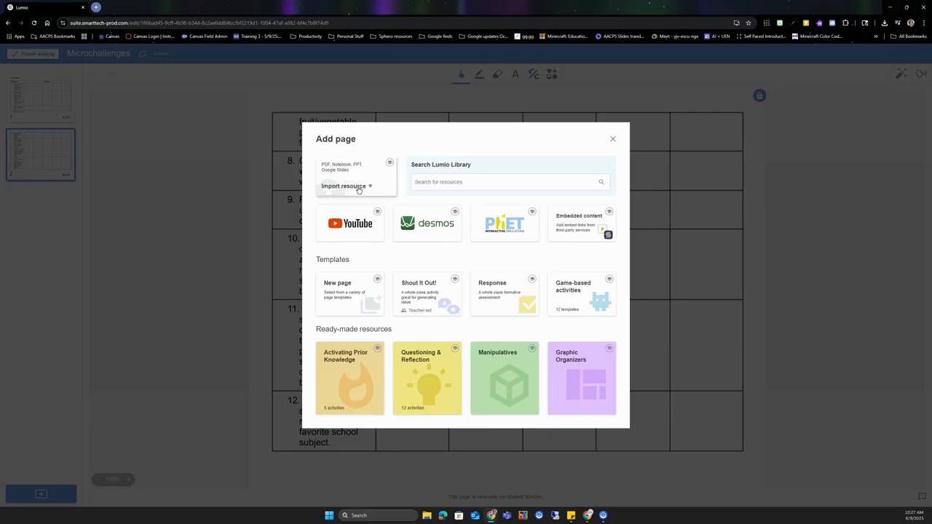
pyautogui.click(358, 187)
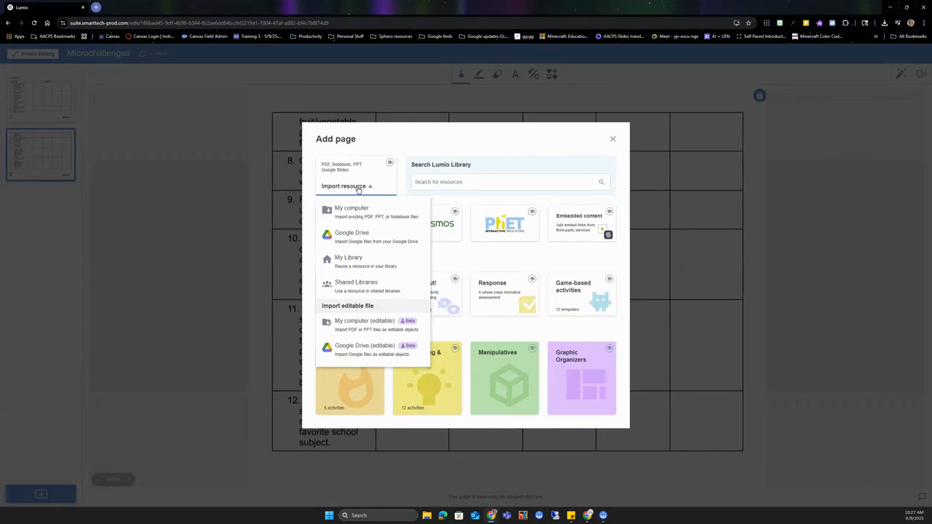
pyautogui.click(356, 325)
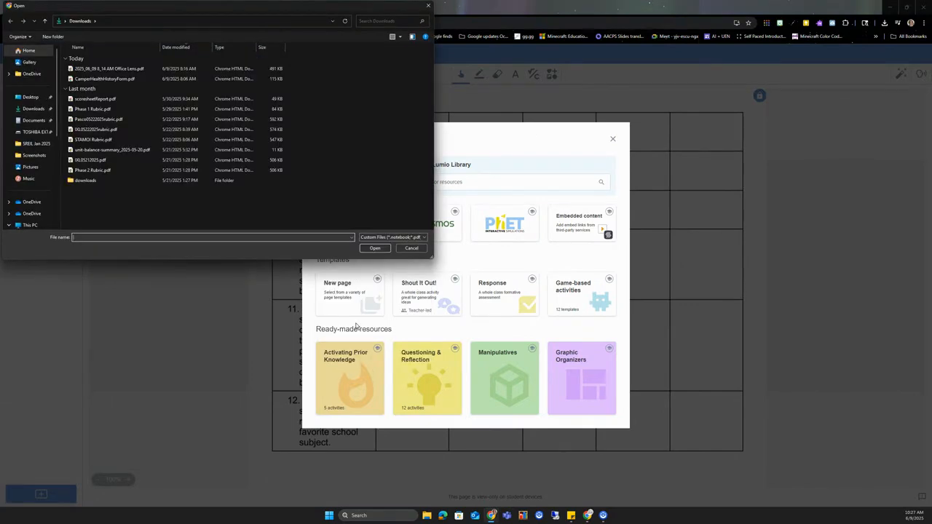
pyautogui.click(94, 139)
pyautogui.click(373, 248)
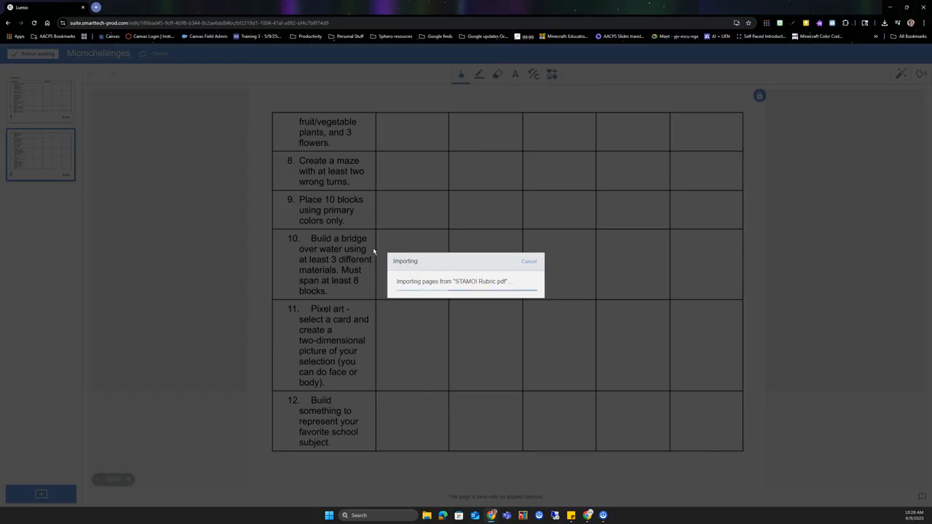
pyautogui.scroll(-5, 462, 294)
pyautogui.scroll(5, 461, 294)
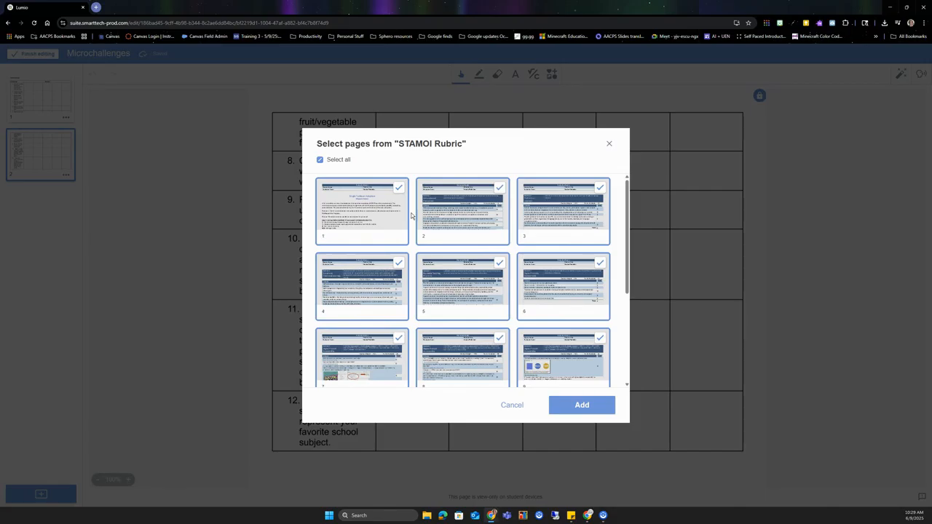
pyautogui.click(399, 188)
pyautogui.click(500, 188)
pyautogui.click(600, 188)
pyautogui.click(320, 160)
# - Clear the page selection and add only pages 1 and 2 of the STAMOI Rubric to the lesson
pyautogui.click(320, 161)
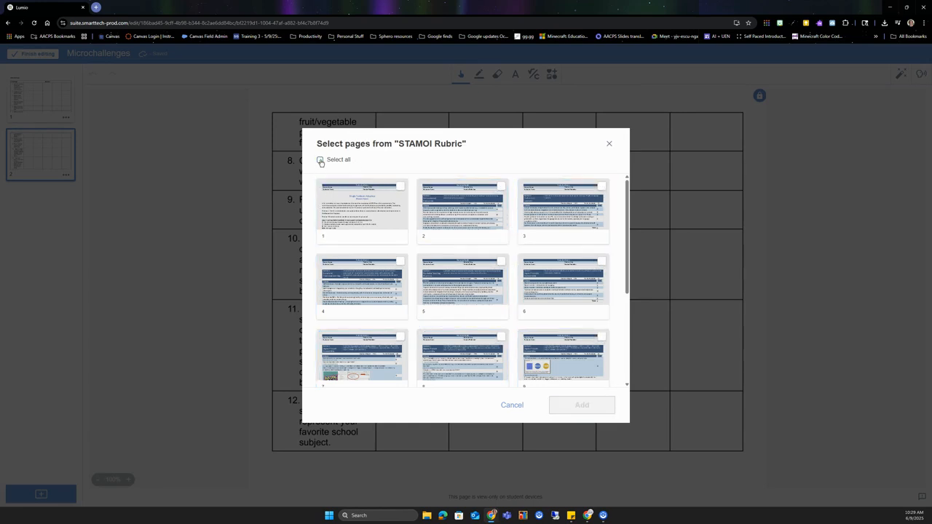
pyautogui.click(399, 188)
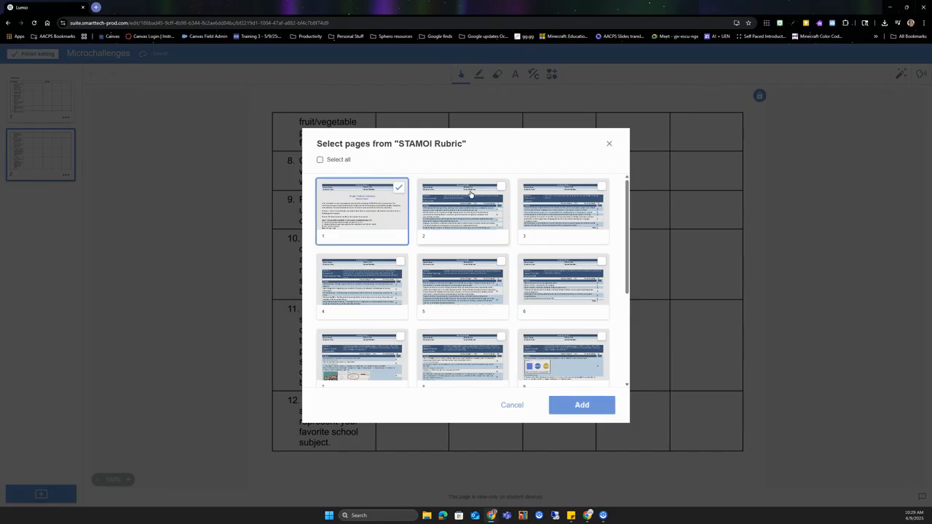
pyautogui.click(500, 189)
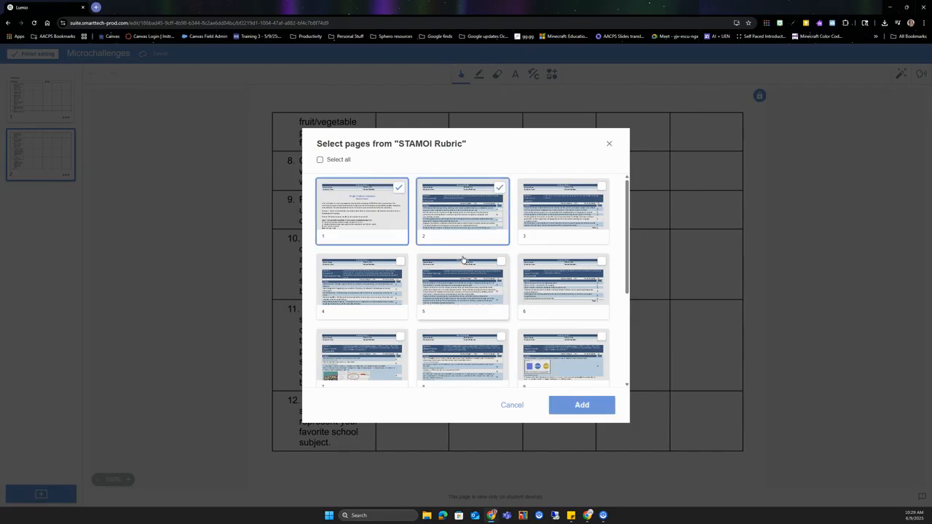
pyautogui.click(581, 405)
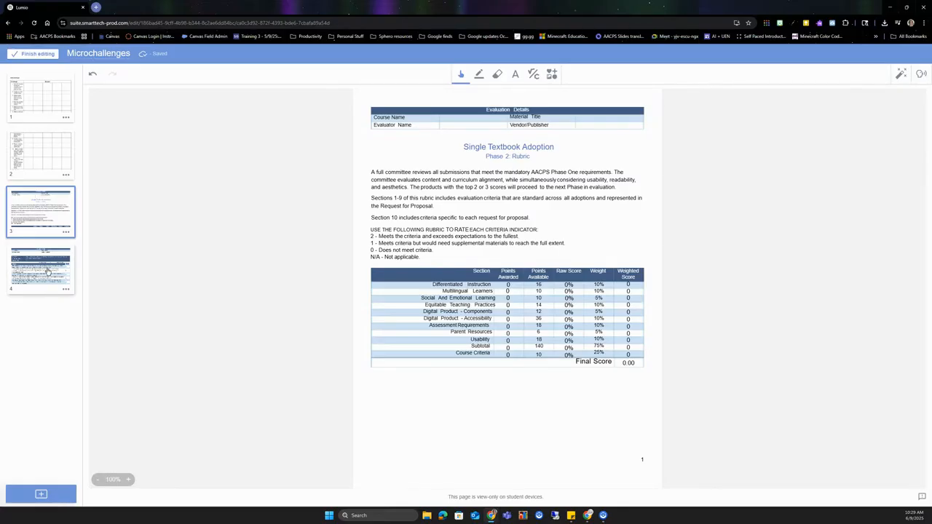
# - Move the two rubric pages ahead of the Microchallenges pages, with the Single Textbook Adoption page first
pyautogui.moveTo(48, 217); pyautogui.dragTo(51, 85)
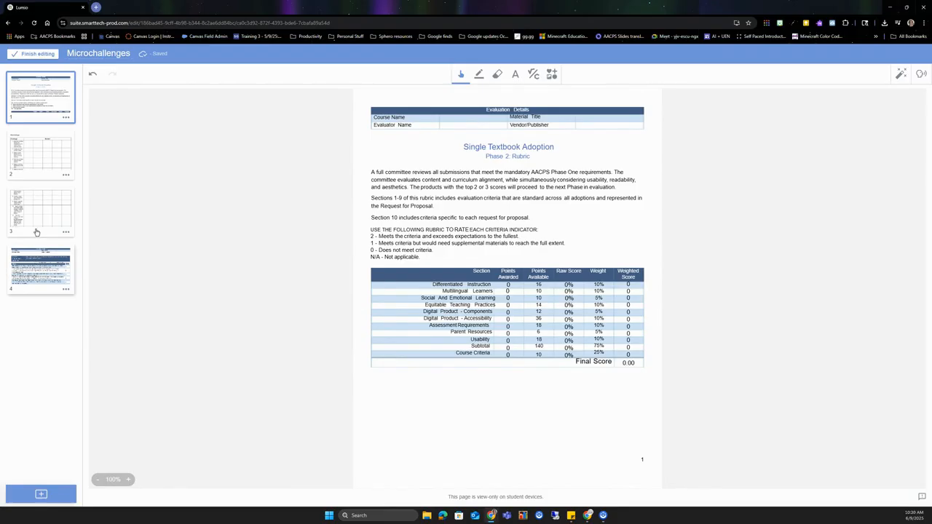
pyautogui.click(38, 146)
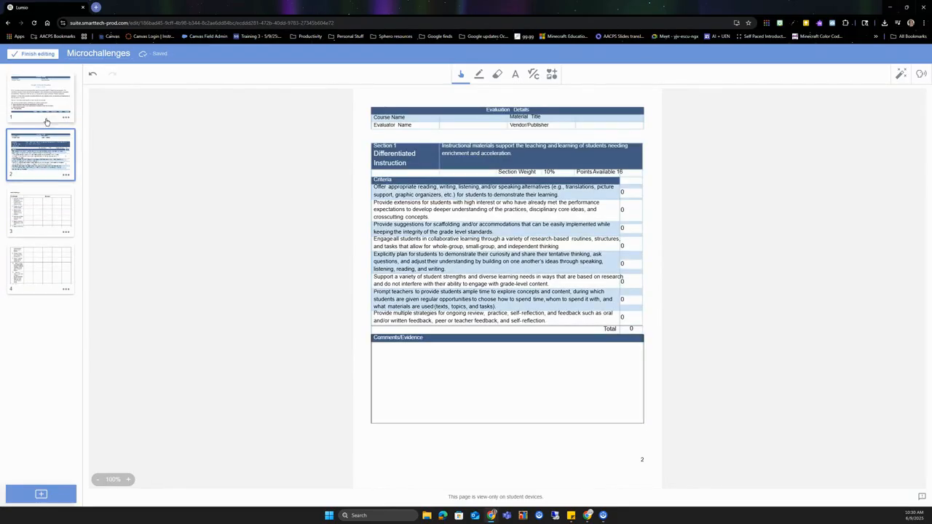